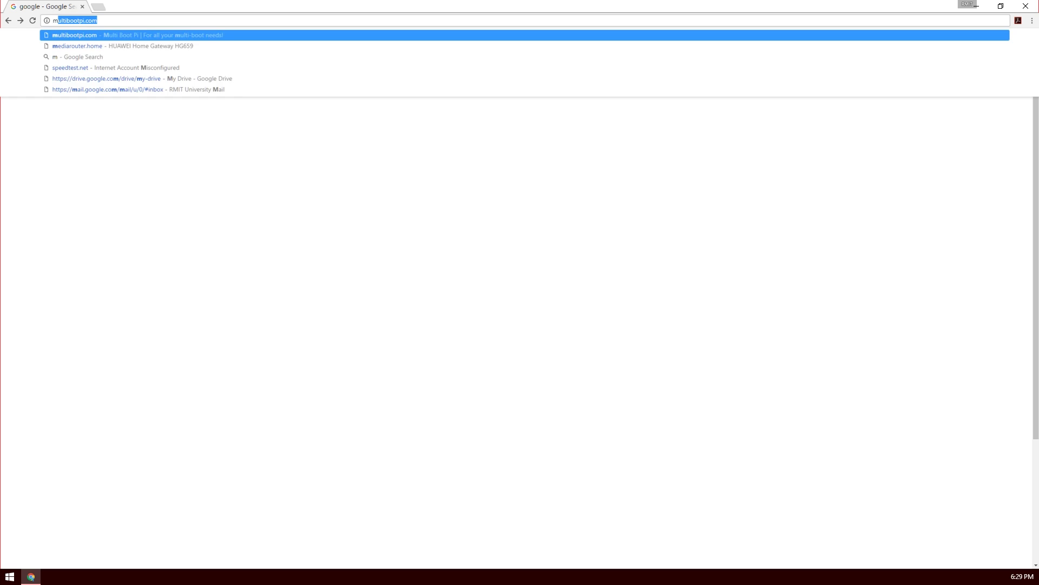
pyautogui.write('ibootpi.com/category/builds/')
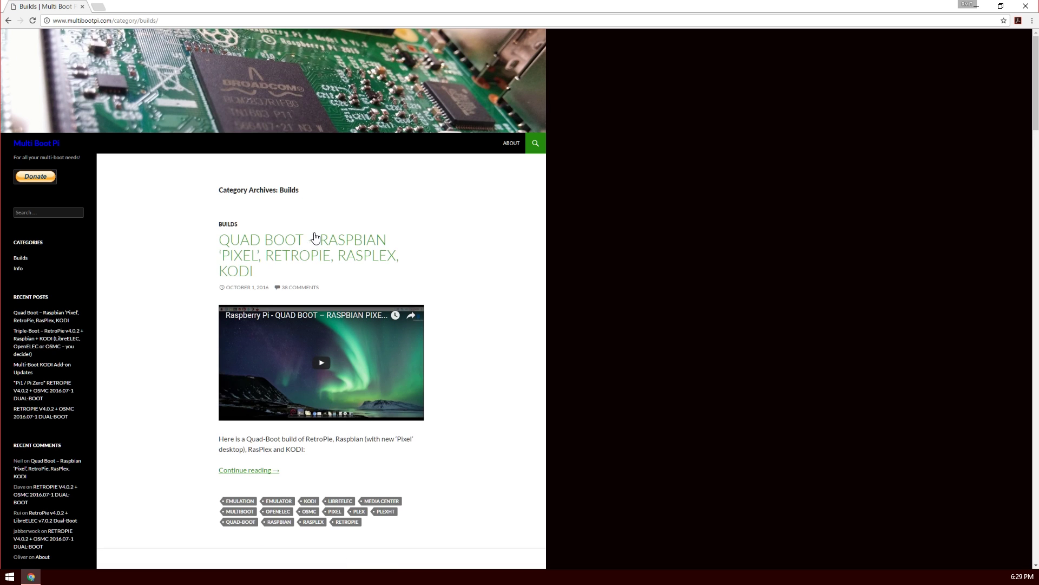
pyautogui.scroll(-5, 241, 247)
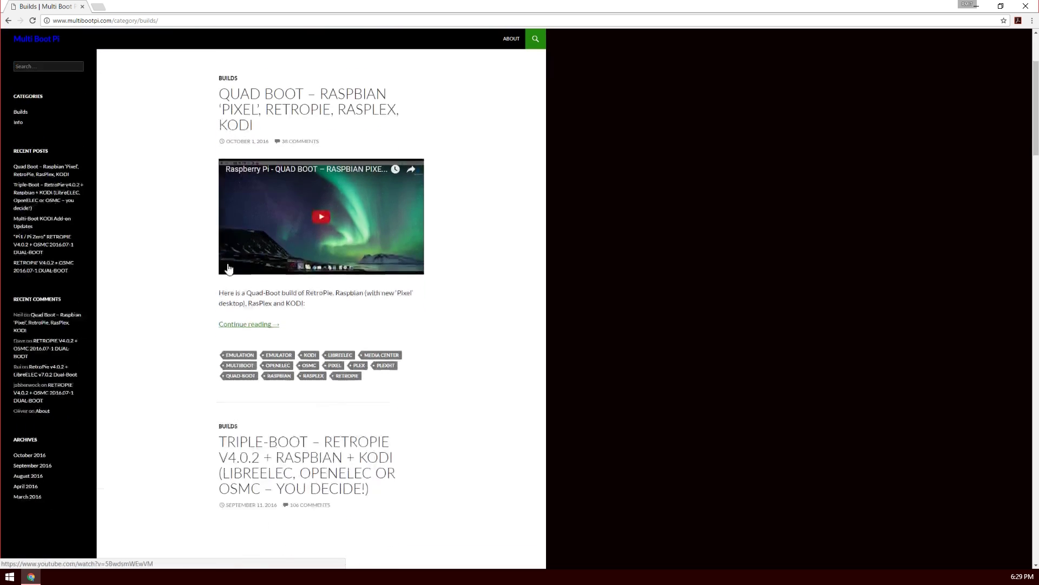
pyautogui.scroll(-3, 261, 325)
pyautogui.scroll(-2, 264, 350)
pyautogui.scroll(-2, 268, 360)
pyautogui.scroll(-3, 267, 360)
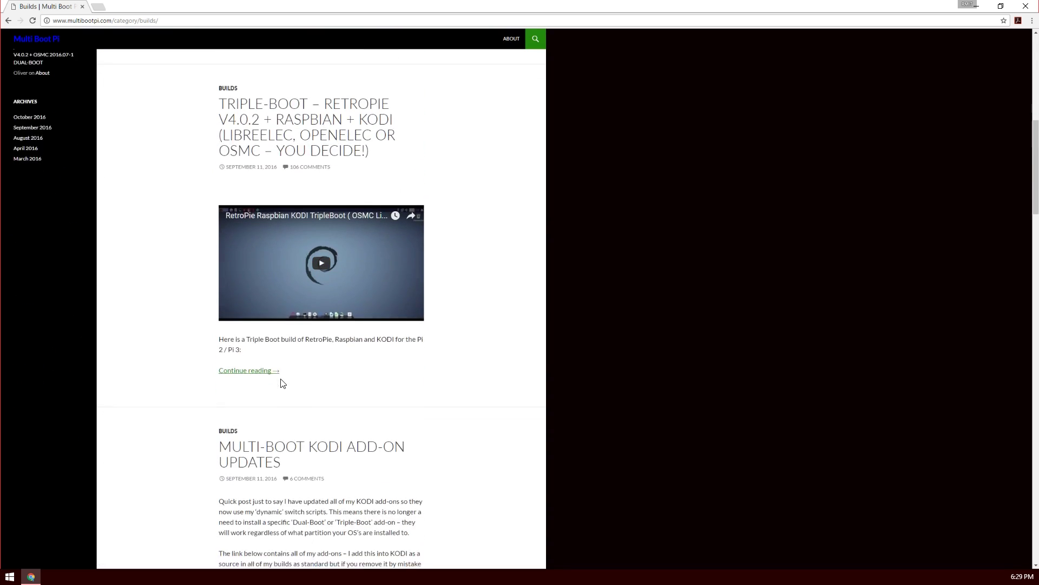
pyautogui.scroll(-3, 276, 365)
pyautogui.scroll(12, 325, 358)
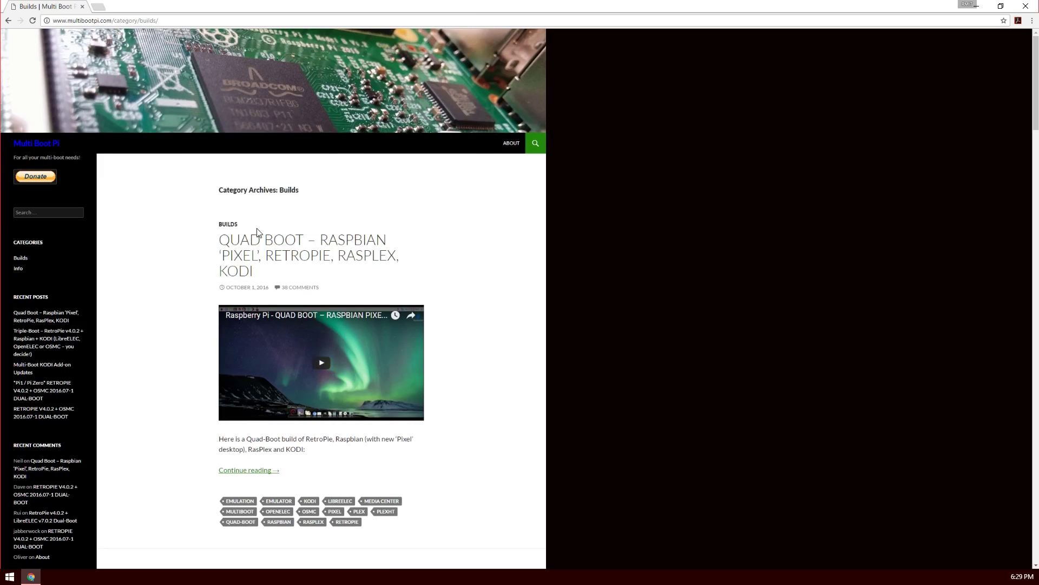
# Open the full Quad Boot post, try its RasPlex add-ons link, then return to the post
pyautogui.click(268, 471)
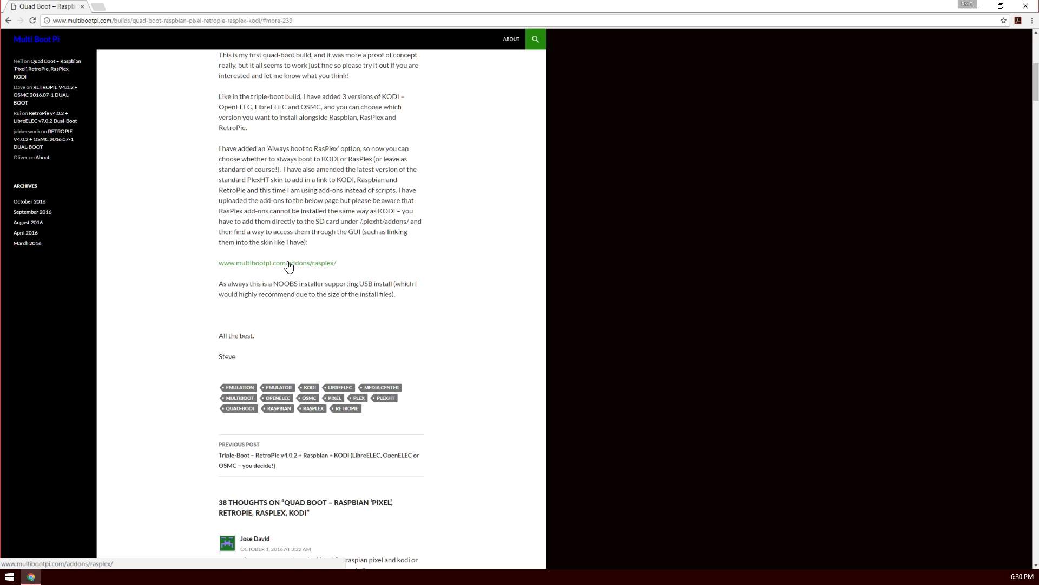
pyautogui.click(304, 265)
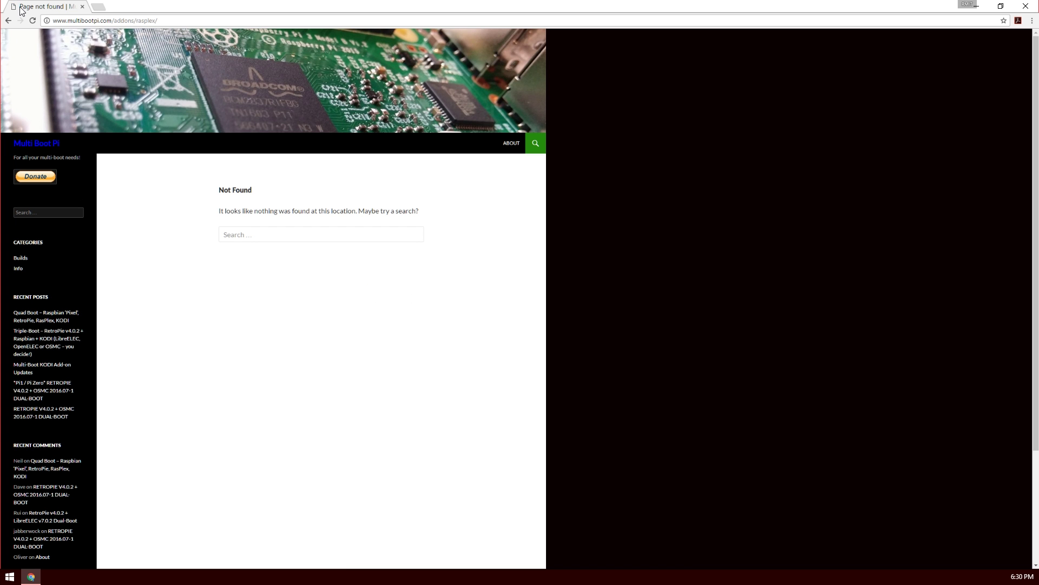
pyautogui.click(9, 22)
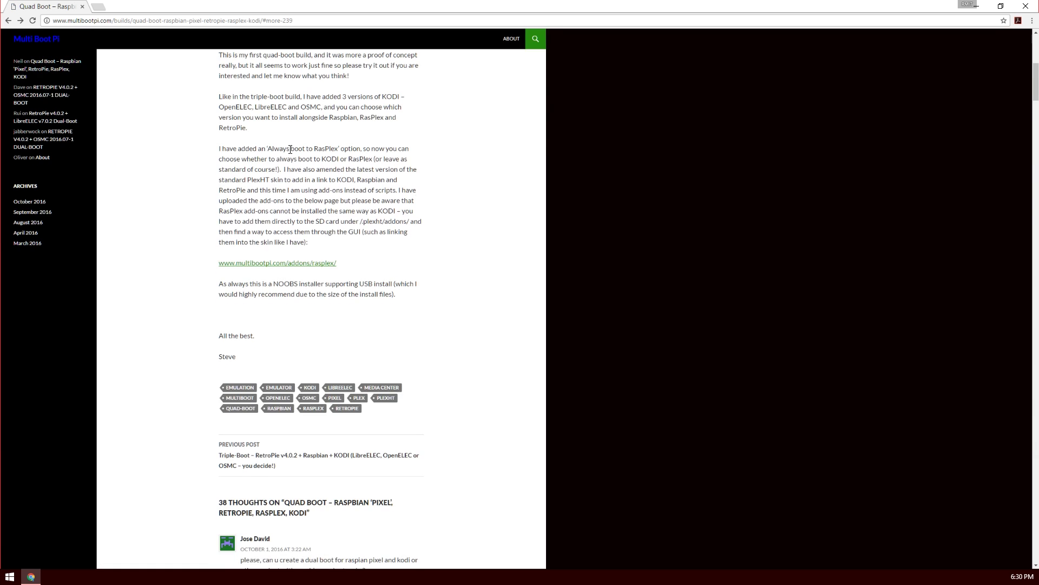
pyautogui.scroll(5, 259, 302)
pyautogui.scroll(3, 258, 302)
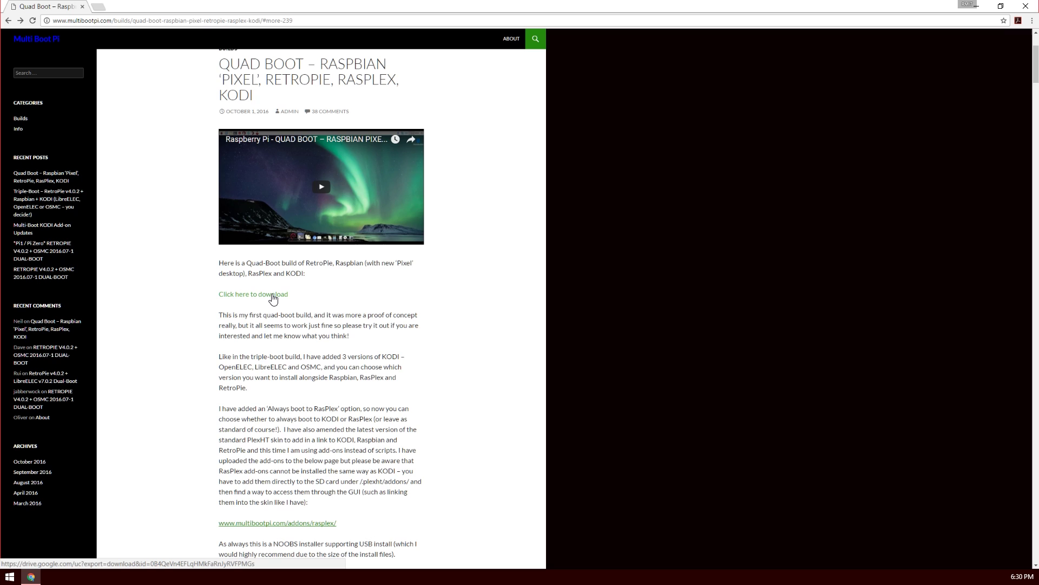
# Download RetroPie_KODI_RasPlex_Raspbian_300916.zip from Google Drive, bypassing the virus-scan warning
pyautogui.click(273, 296)
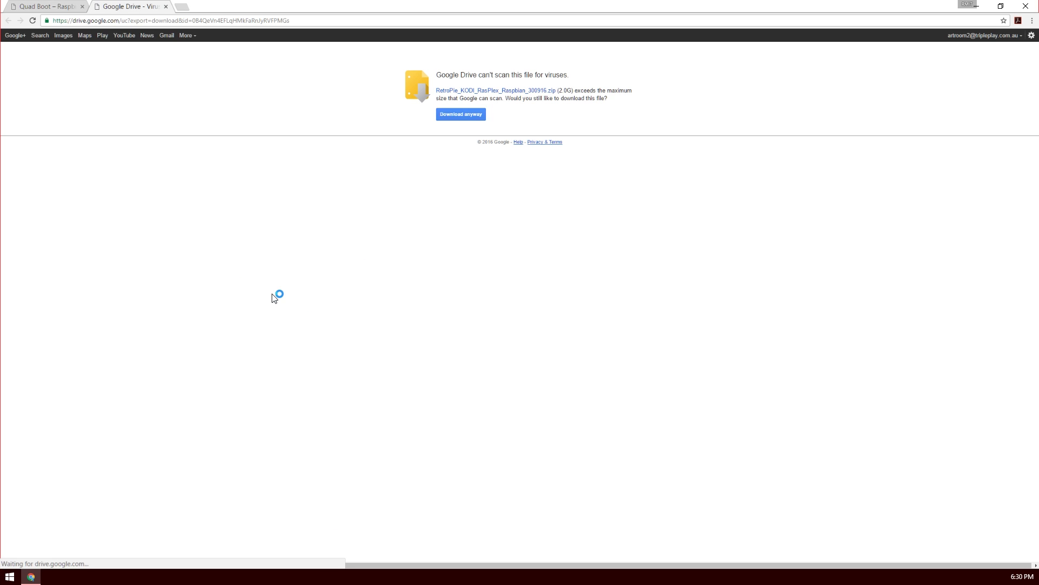
pyautogui.click(462, 115)
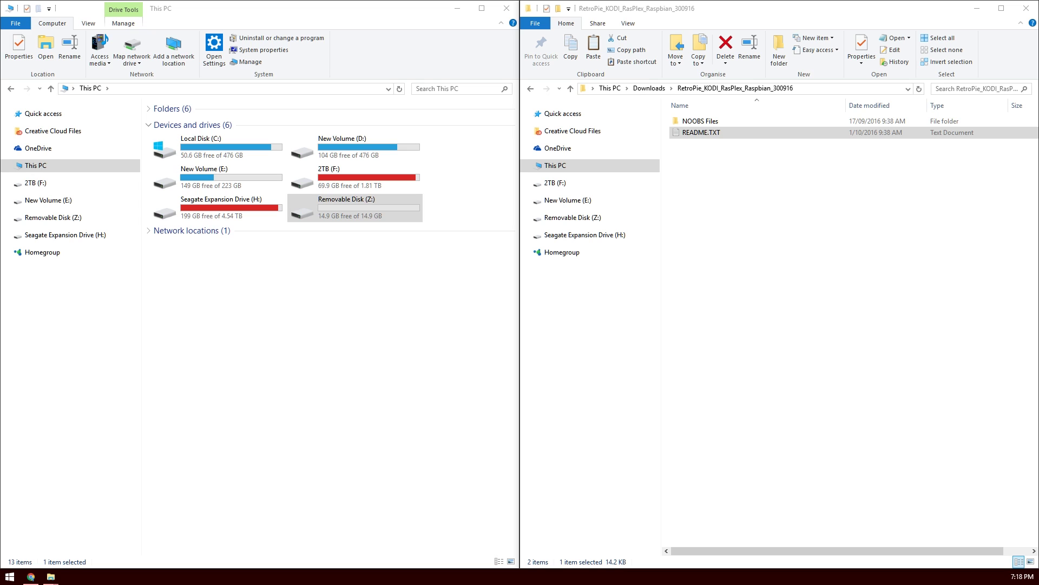
# Copy all 17 files from the NOOBS Files folder onto Removable Disk (Z:)
pyautogui.click(350, 207)
pyautogui.doubleClick(373, 206)
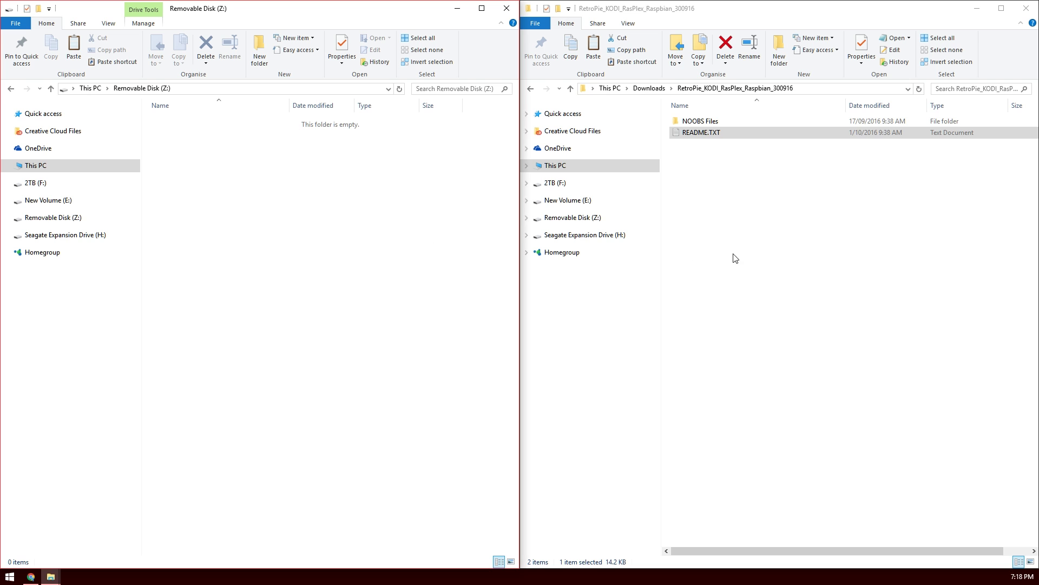
pyautogui.click(770, 209)
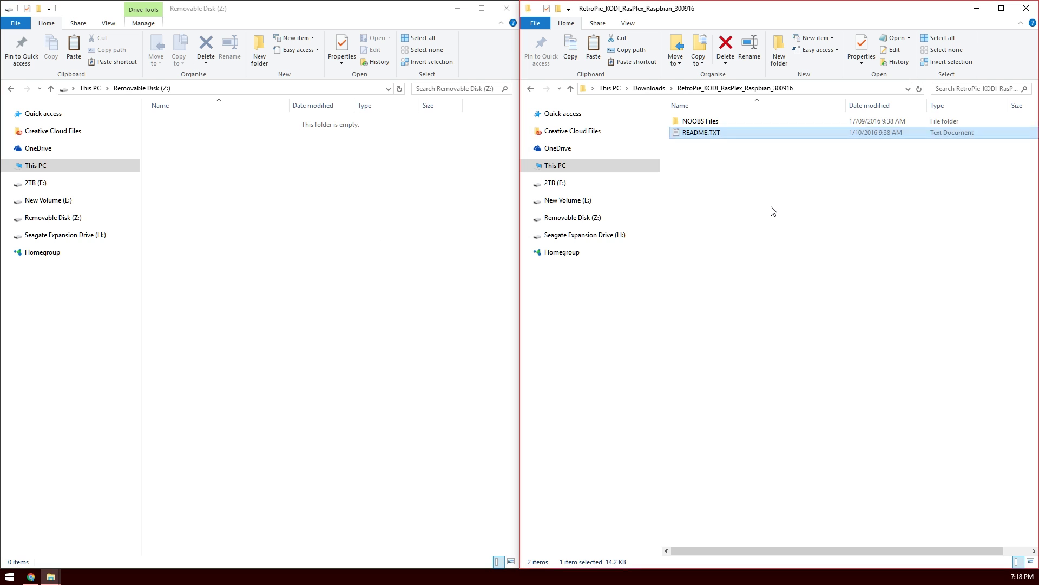
pyautogui.doubleClick(703, 122)
pyautogui.moveTo(800, 386)
pyautogui.mouseDown()
pyautogui.moveTo(687, 126)
pyautogui.moveTo(236, 188)
pyautogui.mouseUp()
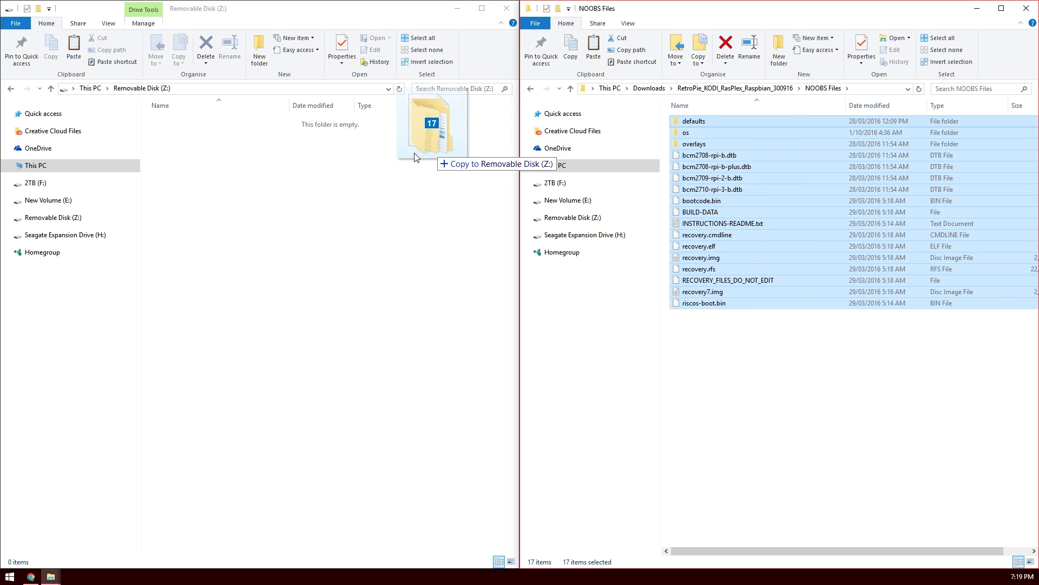
pyautogui.click(266, 244)
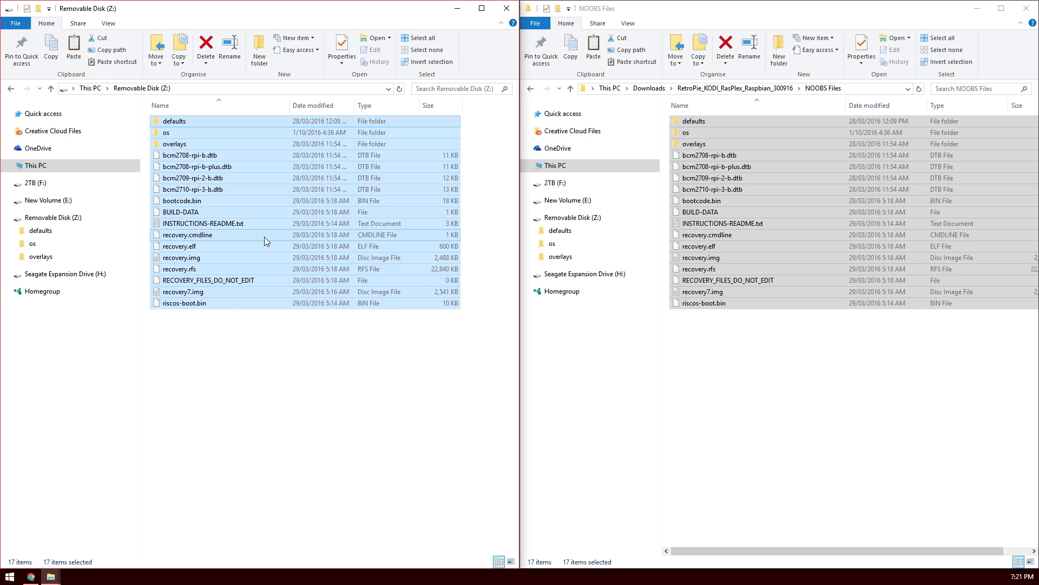
# Eject Removable Disk (Z:) from the This PC drive list
pyautogui.click(350, 401)
pyautogui.click(90, 88)
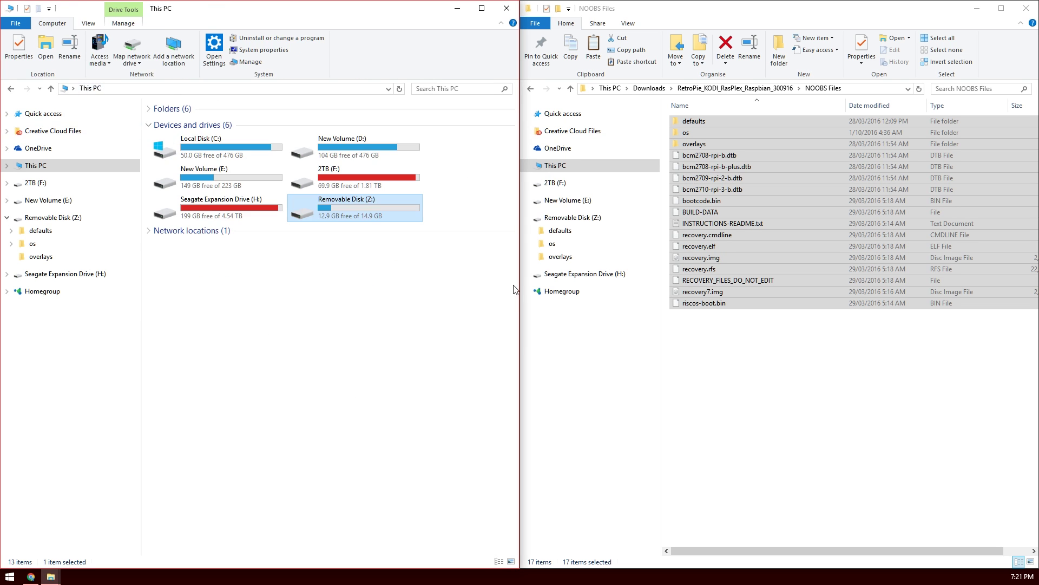
pyautogui.rightClick(369, 212)
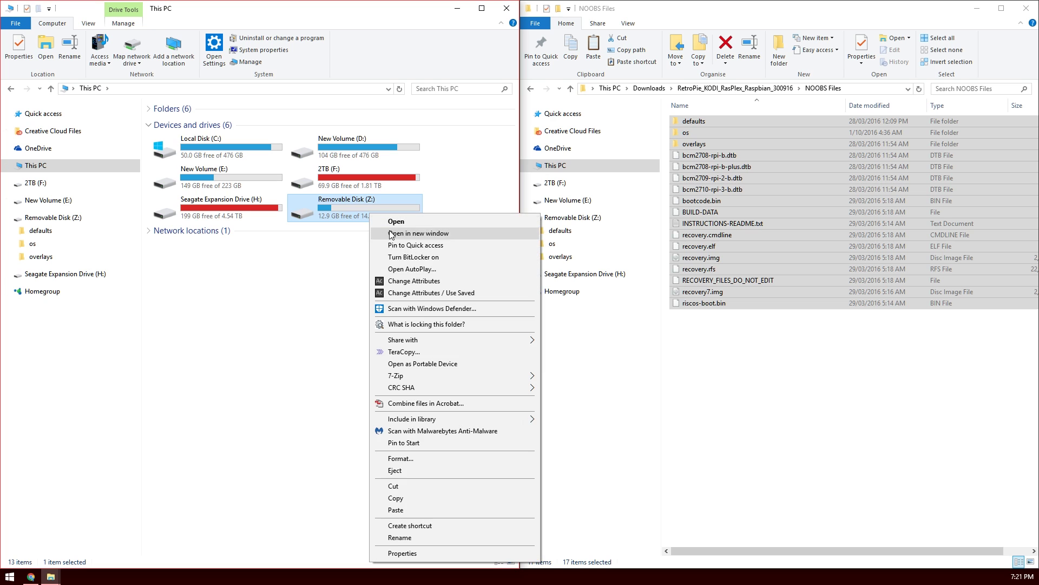
pyautogui.click(402, 472)
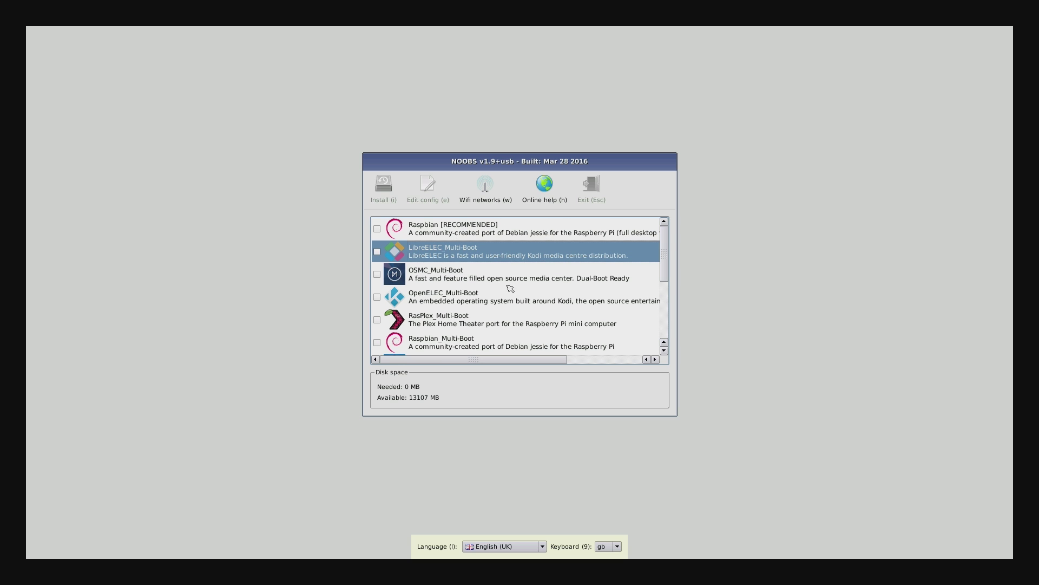
# Tick Raspbian_Multi-Boot and OpenELEC_Multi-Boot, untick Raspbian [RECOMMENDED], then install and confirm
pyautogui.click(378, 229)
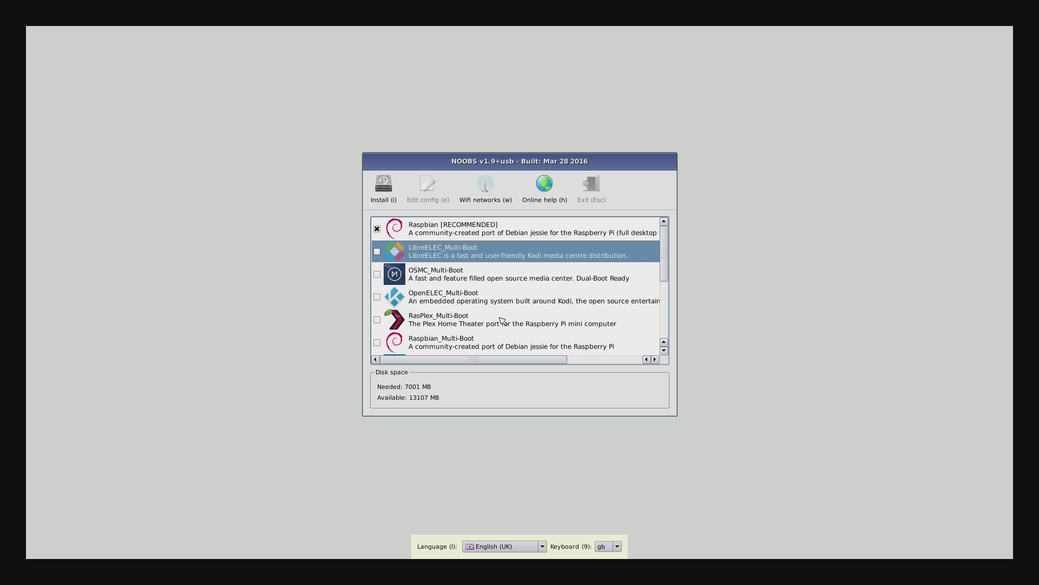
pyautogui.click(378, 342)
pyautogui.click(376, 228)
pyautogui.click(376, 297)
pyautogui.moveTo(666, 272); pyautogui.dragTo(669, 286)
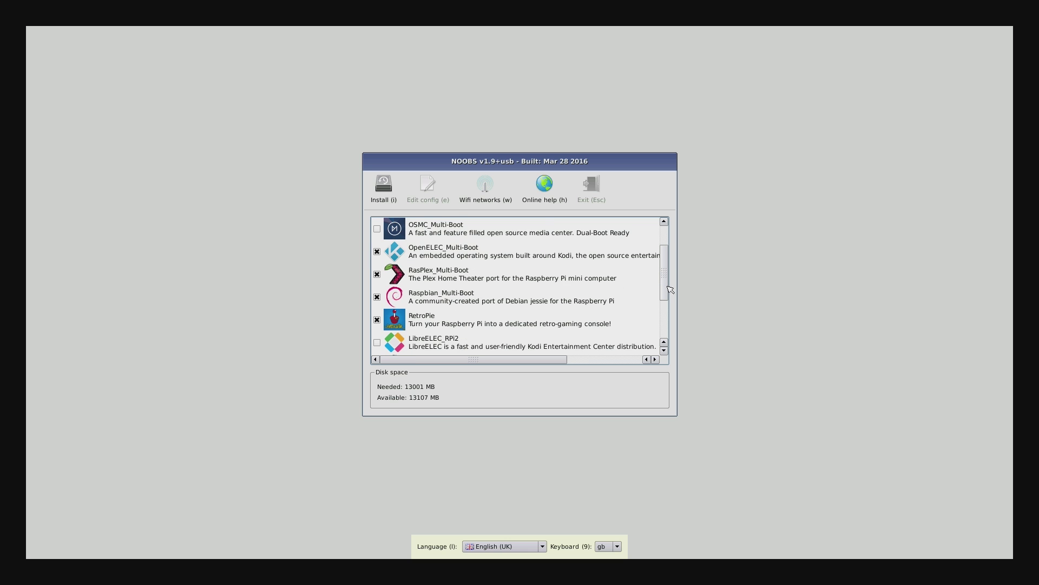
pyautogui.press('Up')
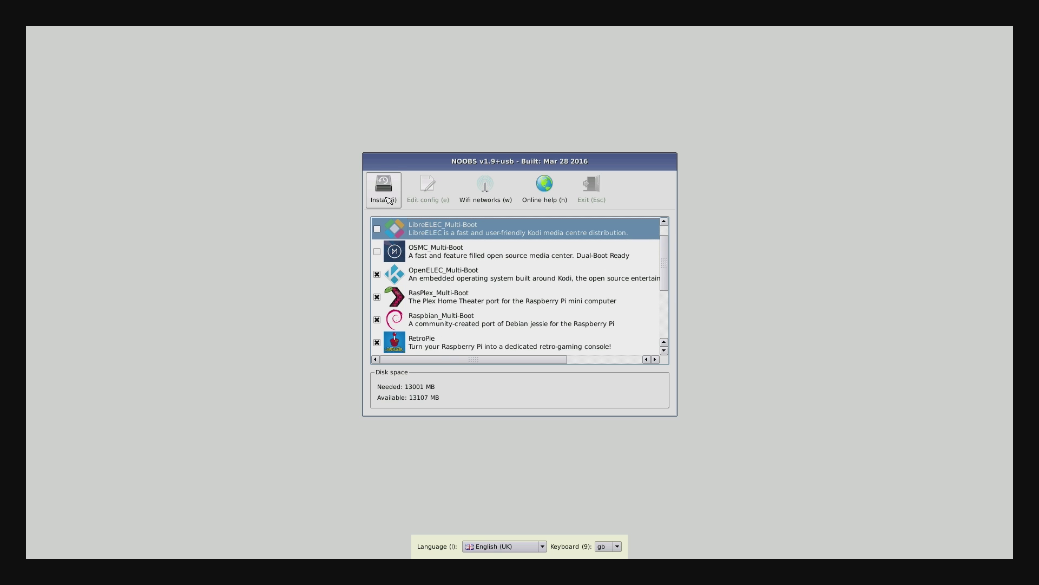
pyautogui.click(387, 195)
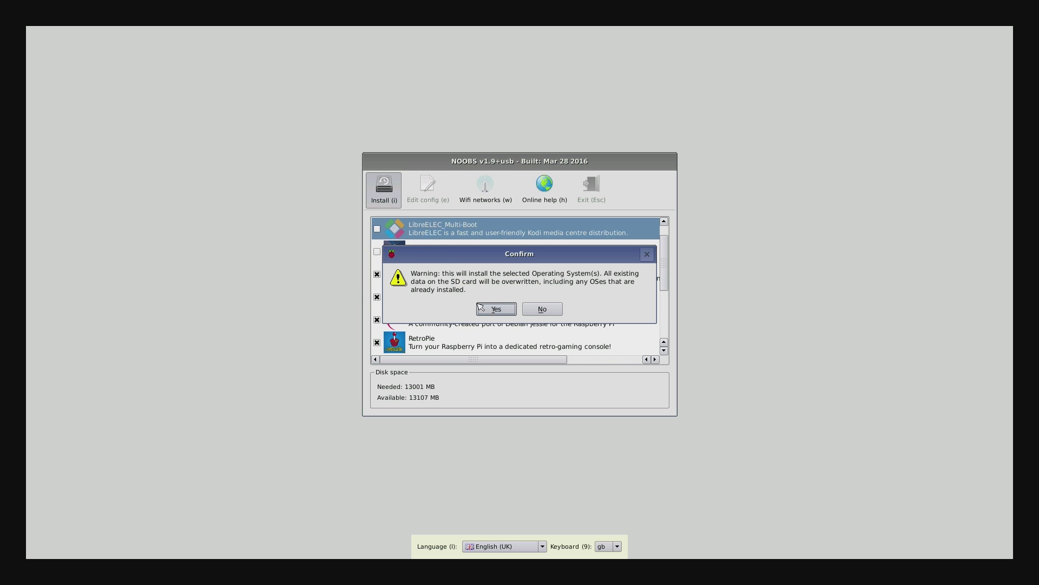
pyautogui.click(493, 312)
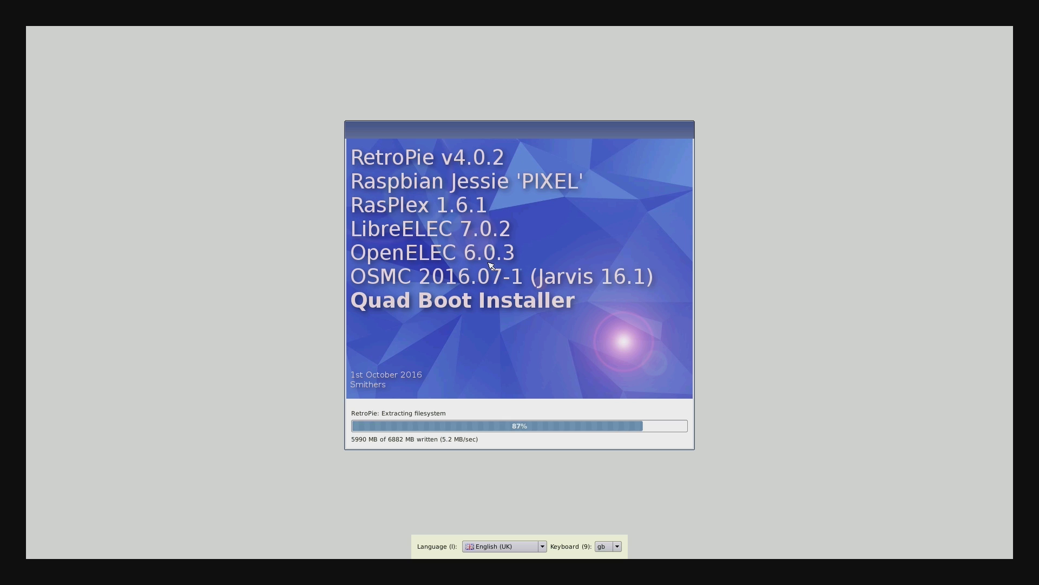
# Dismiss the installation-complete notice and pick OpenELEC_Multi-Boot in the boot list
pyautogui.press('Return')
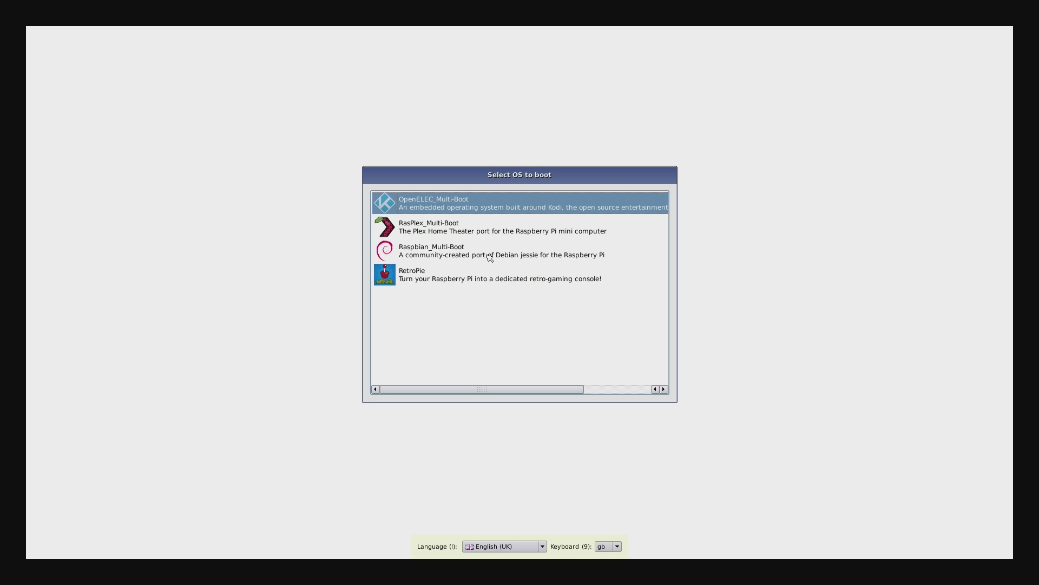
pyautogui.press('Down')
pyautogui.press('Down')
pyautogui.press('Down')
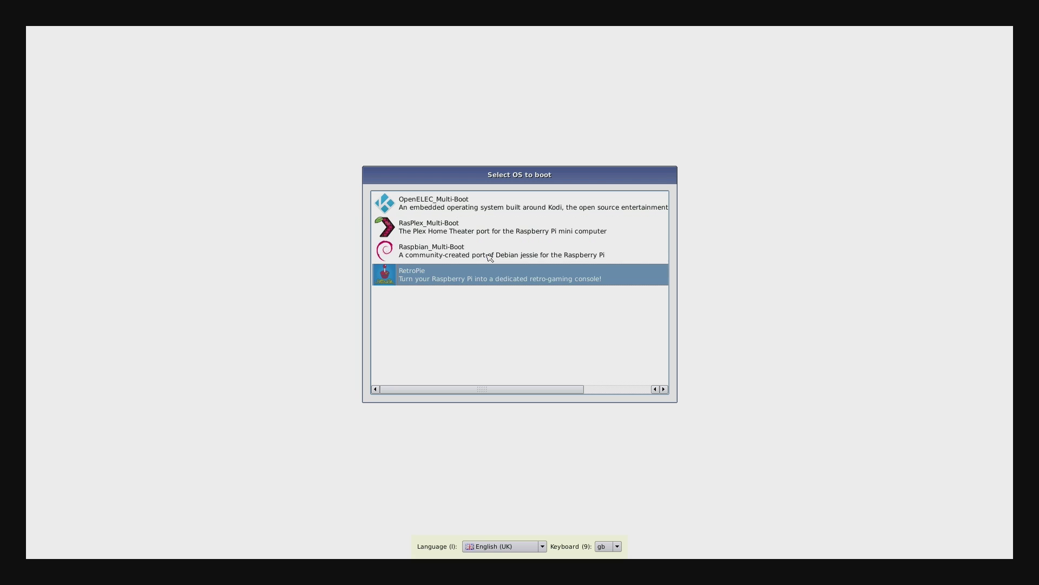
pyautogui.press('Up')
pyautogui.press('Up')
pyautogui.press('Up')
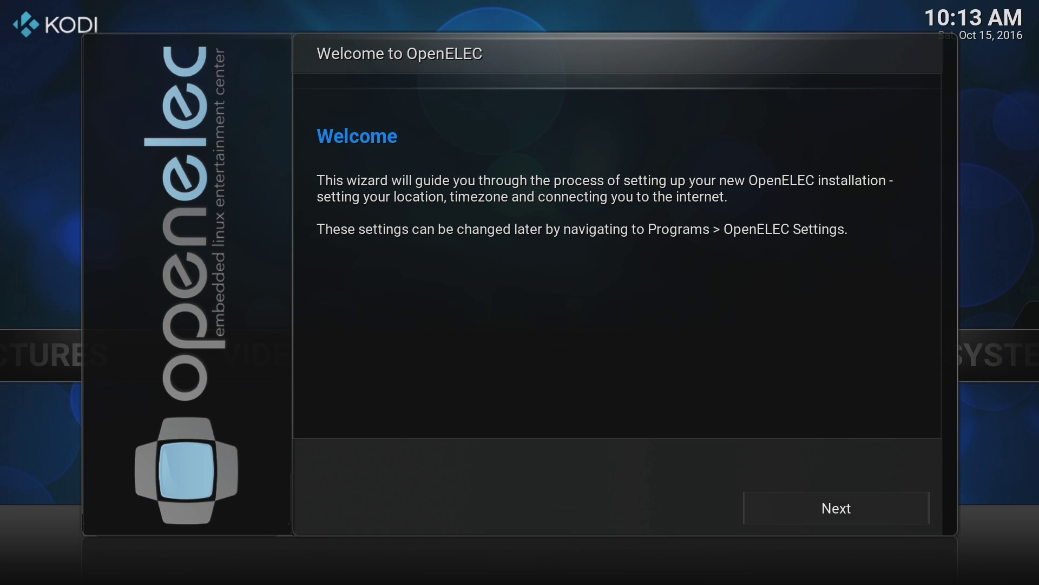
# Complete the OpenELEC welcome wizard to reach the Kodi home screen
pyautogui.press('Down')
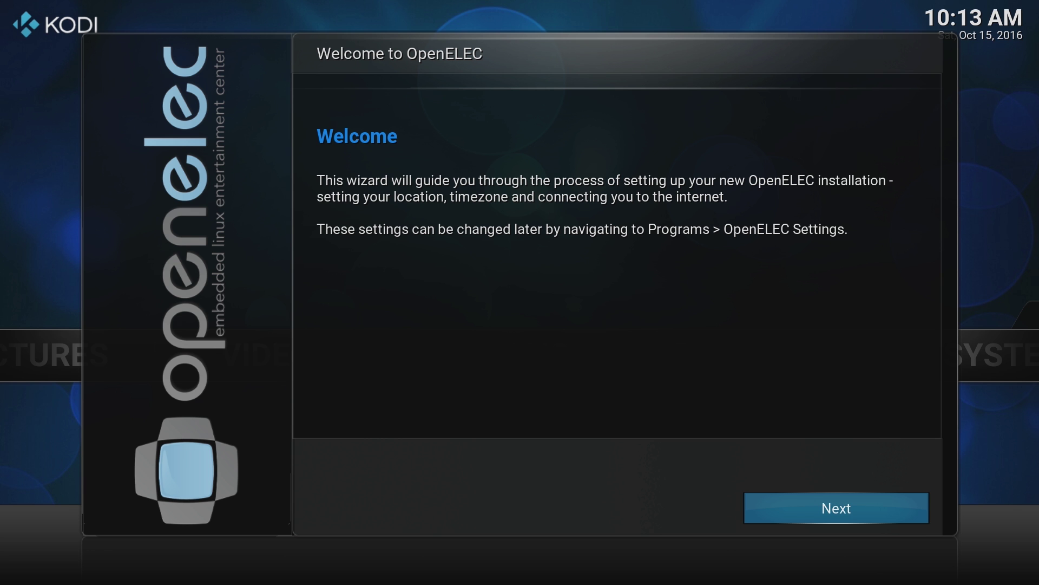
pyautogui.click(806, 507)
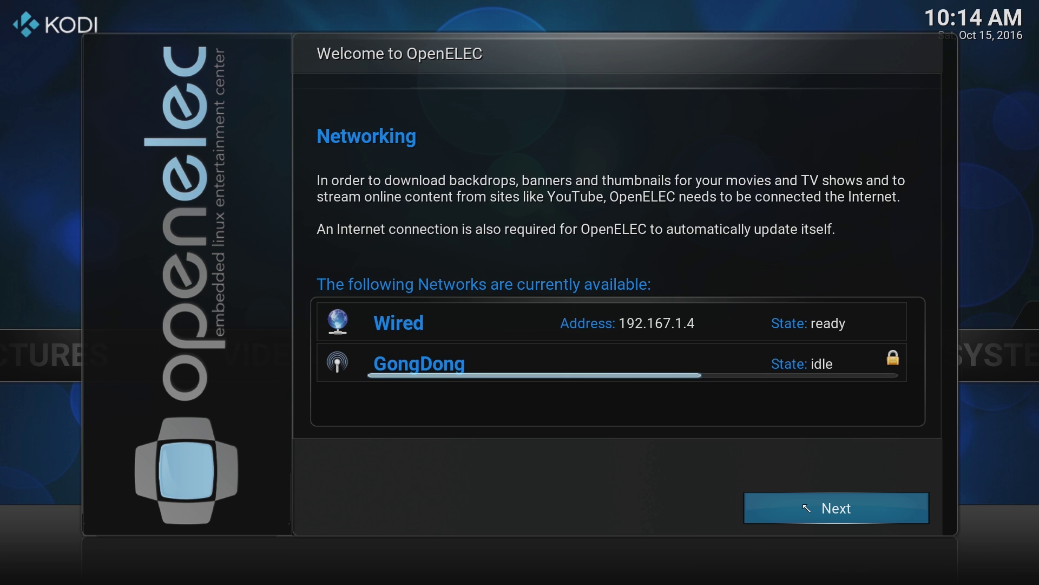
pyautogui.click(806, 508)
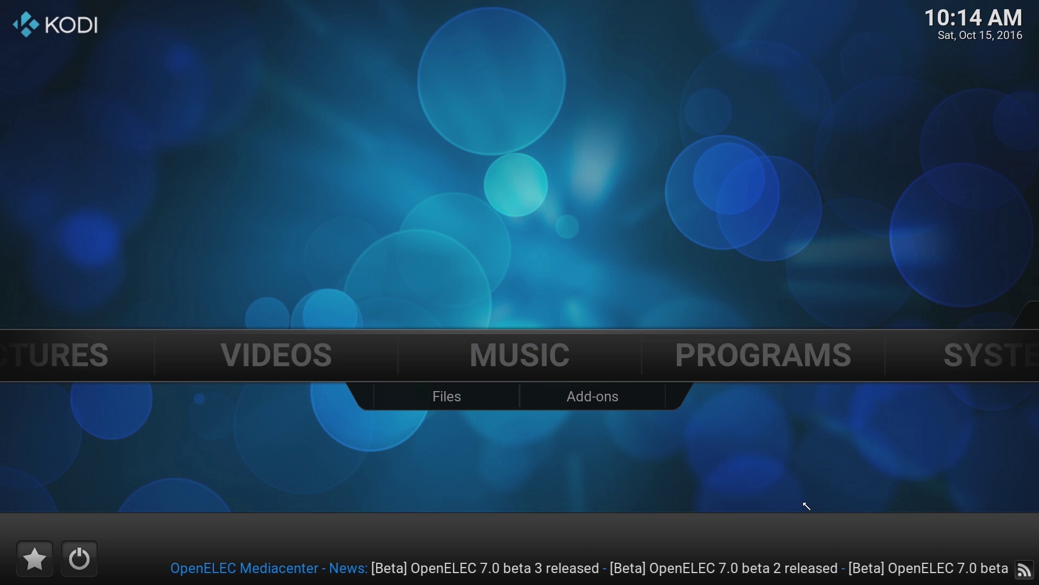
# Launch the Raspbian shortcut under Programs, rebooting the Pi into Raspbian
pyautogui.press('Right')
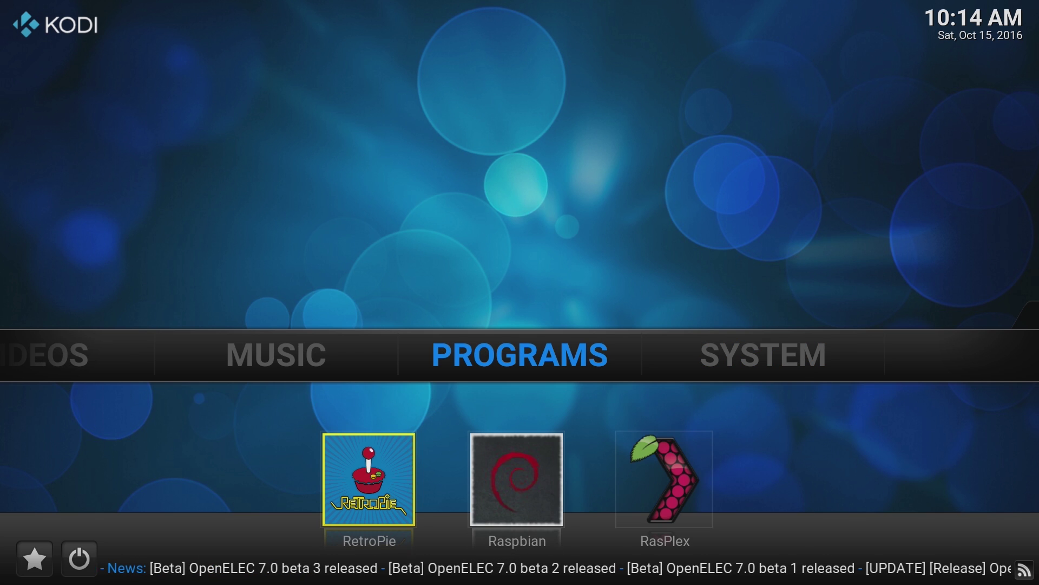
pyautogui.press('Down')
pyautogui.press('Right')
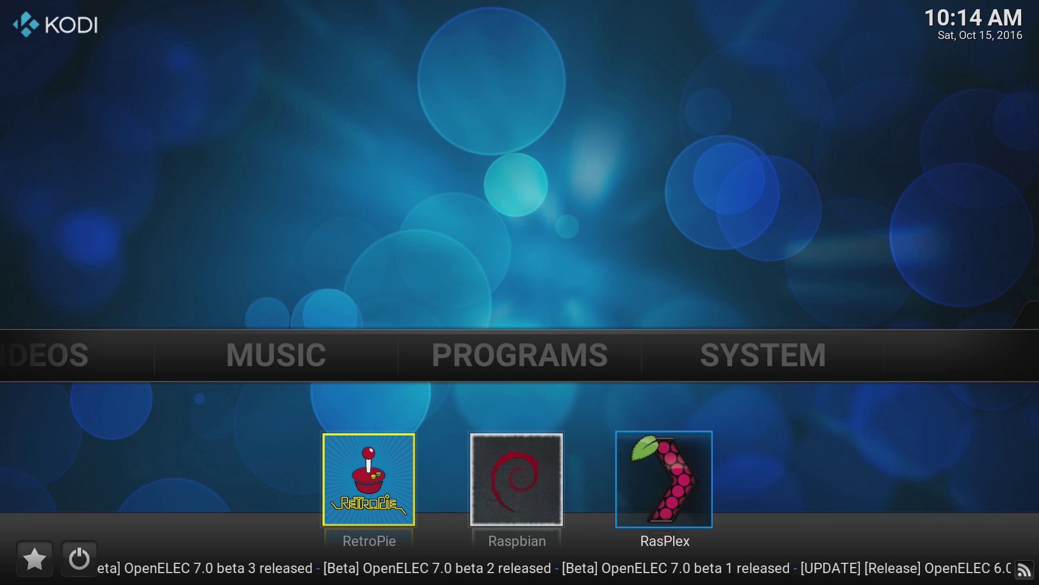
pyautogui.press('Left')
pyautogui.press('Right')
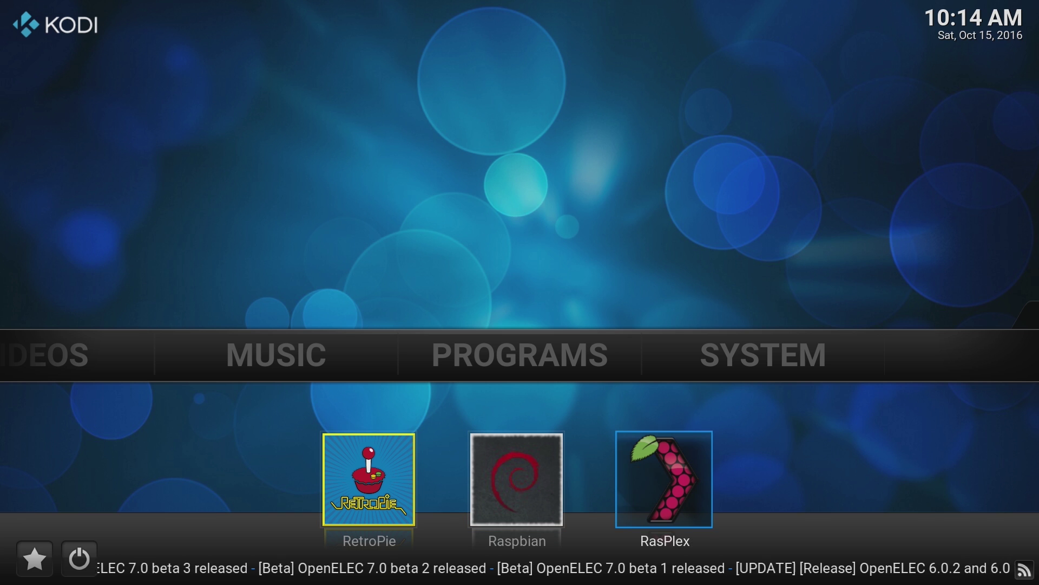
pyautogui.press('Left')
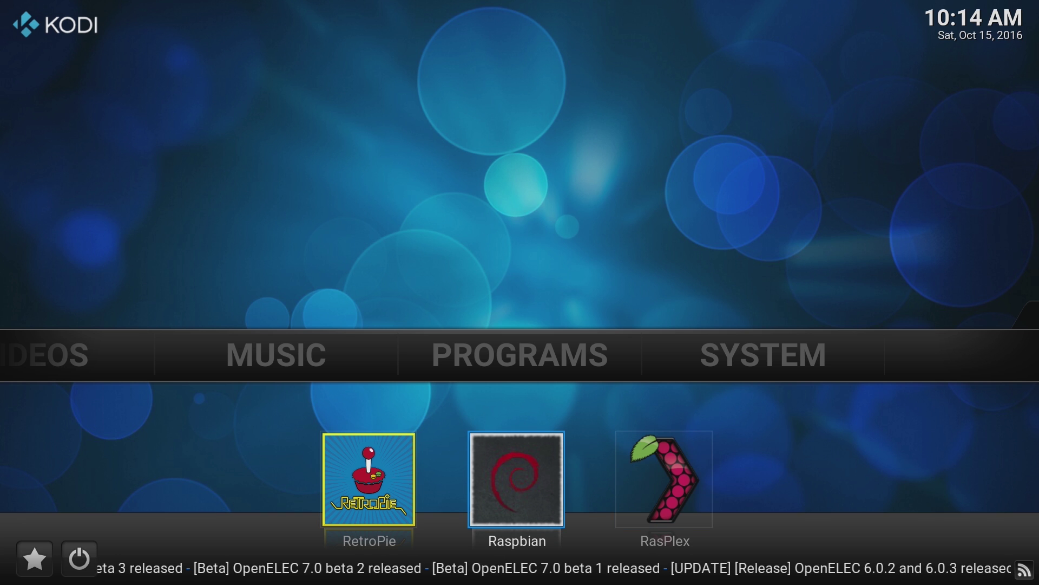
pyautogui.press('Return')
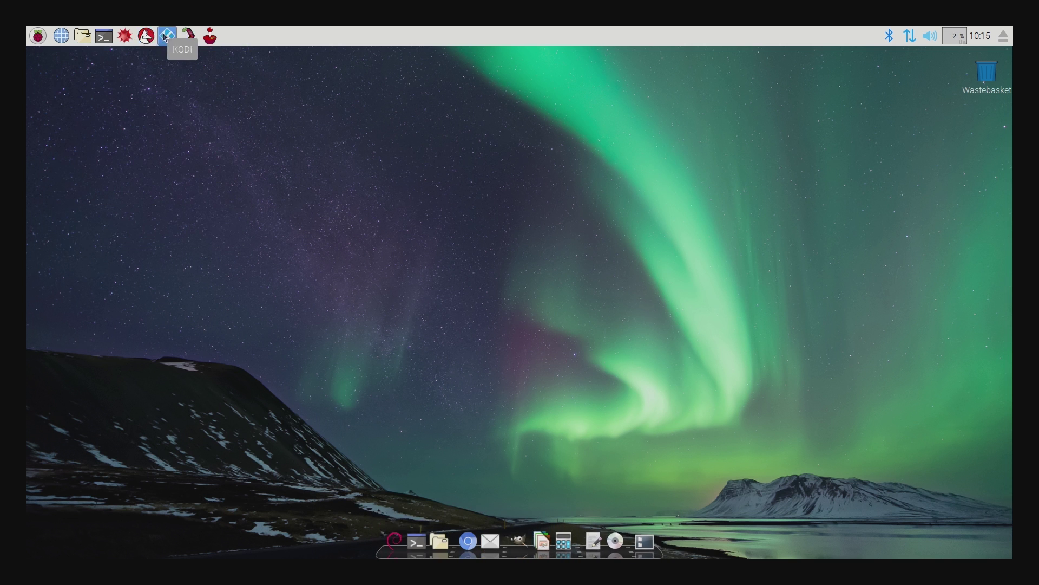
# Launch RetroPie from the top-panel launcher on the Raspbian PIXEL desktop
pyautogui.click(208, 38)
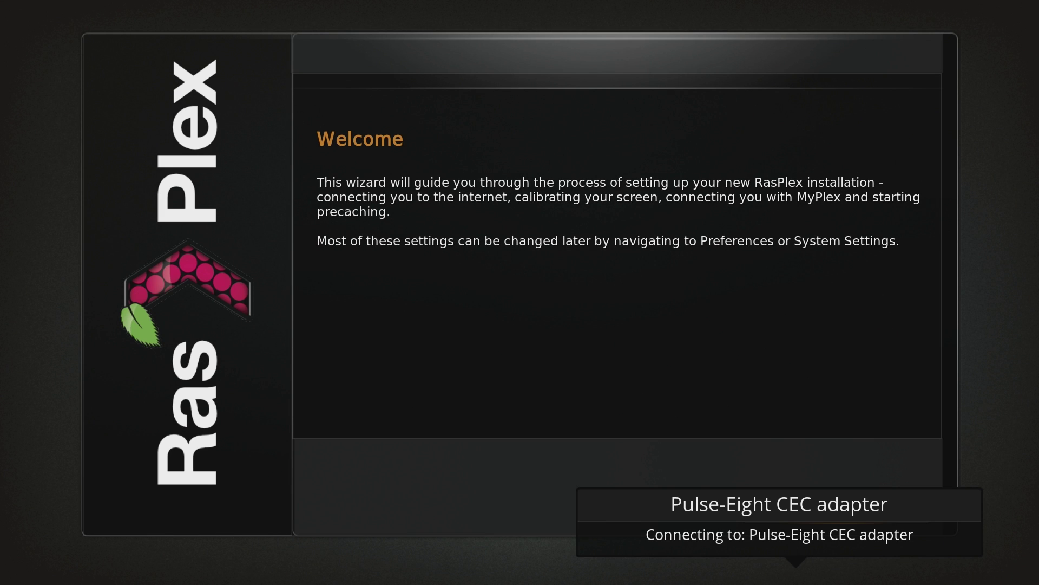
# Finish the RasPlex setup wizard and move to Shut Down in the side menu
pyautogui.press('Return')
pyautogui.press('Return')
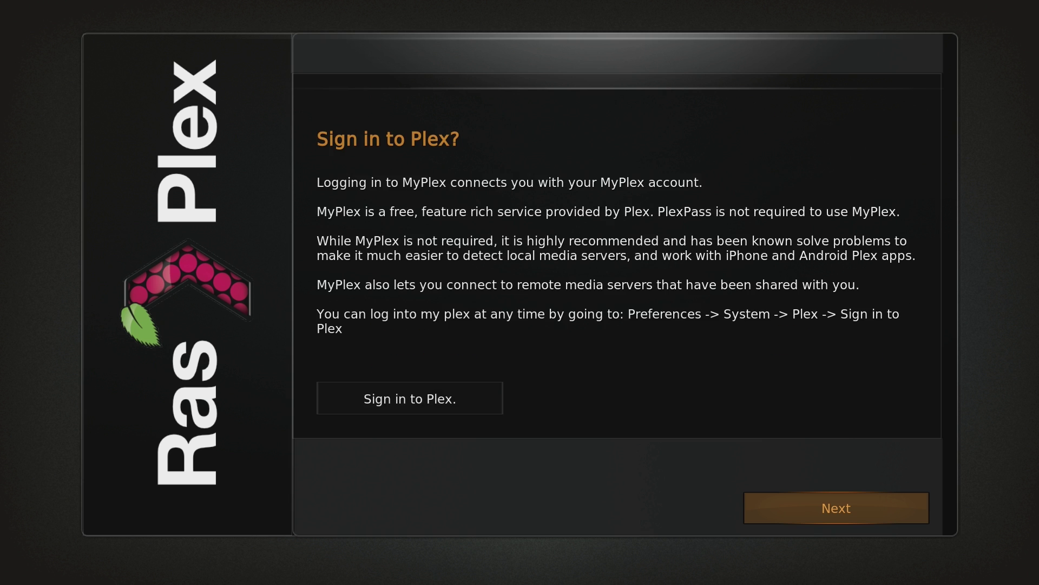
pyautogui.press('Return')
pyautogui.press('Return')
pyautogui.press('Return')
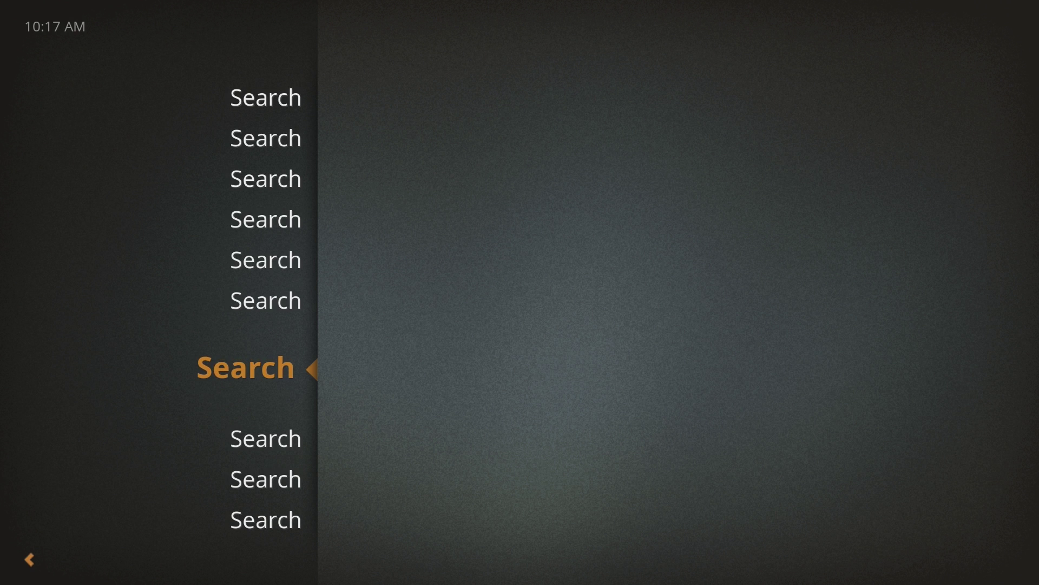
pyautogui.press('Return')
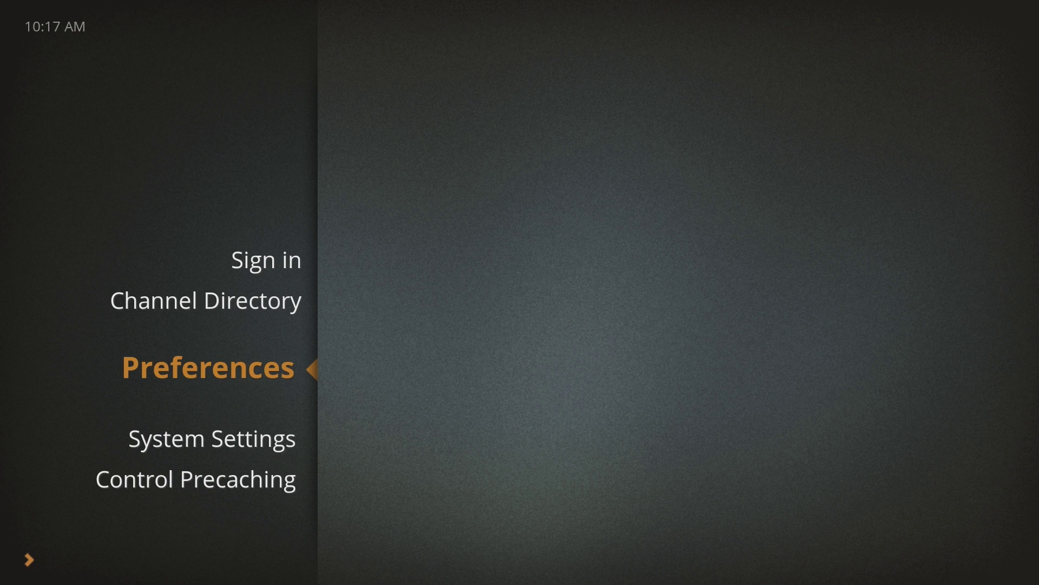
pyautogui.press('Up')
pyautogui.press('Up')
pyautogui.press('Up')
pyautogui.press('Up')
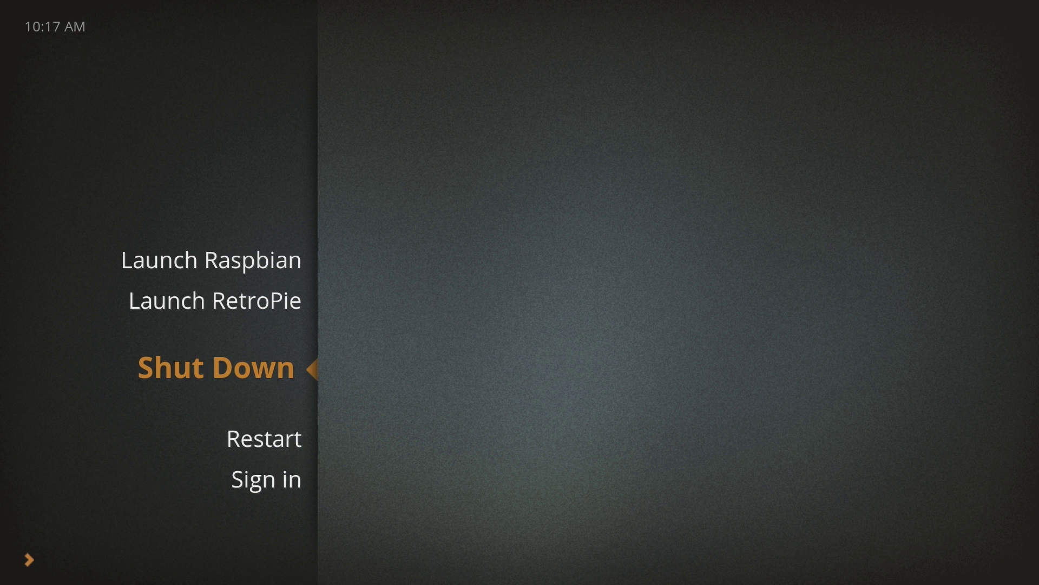